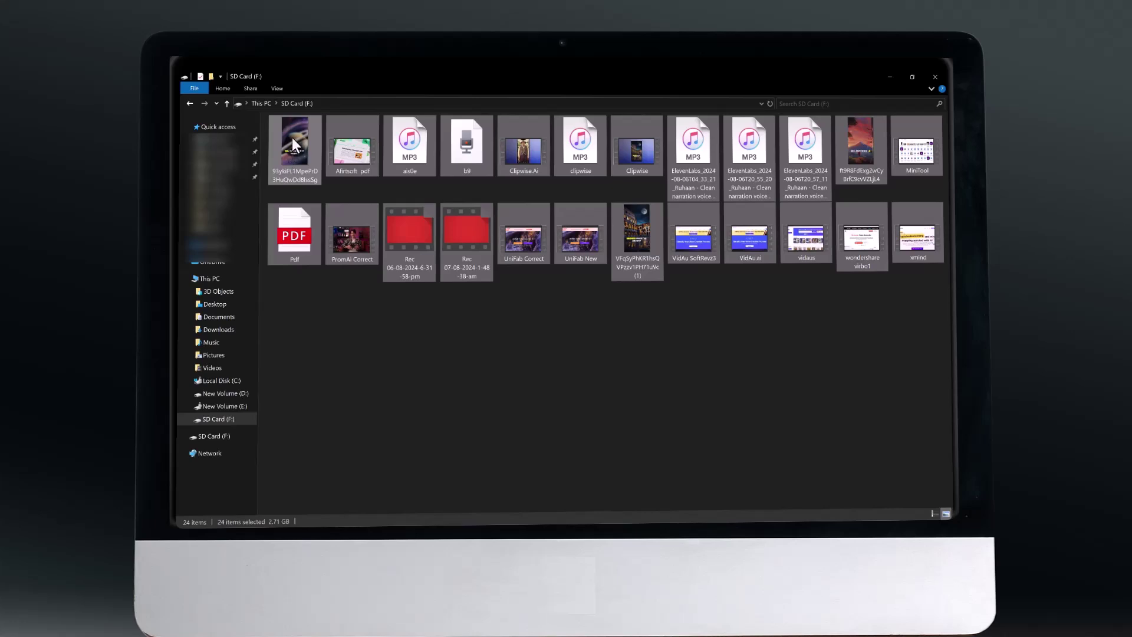
- Permanently delete the 24 selected SD card files, confirming the multi-item deletion
{"action": "right_click", "coordinate": [293, 137]}
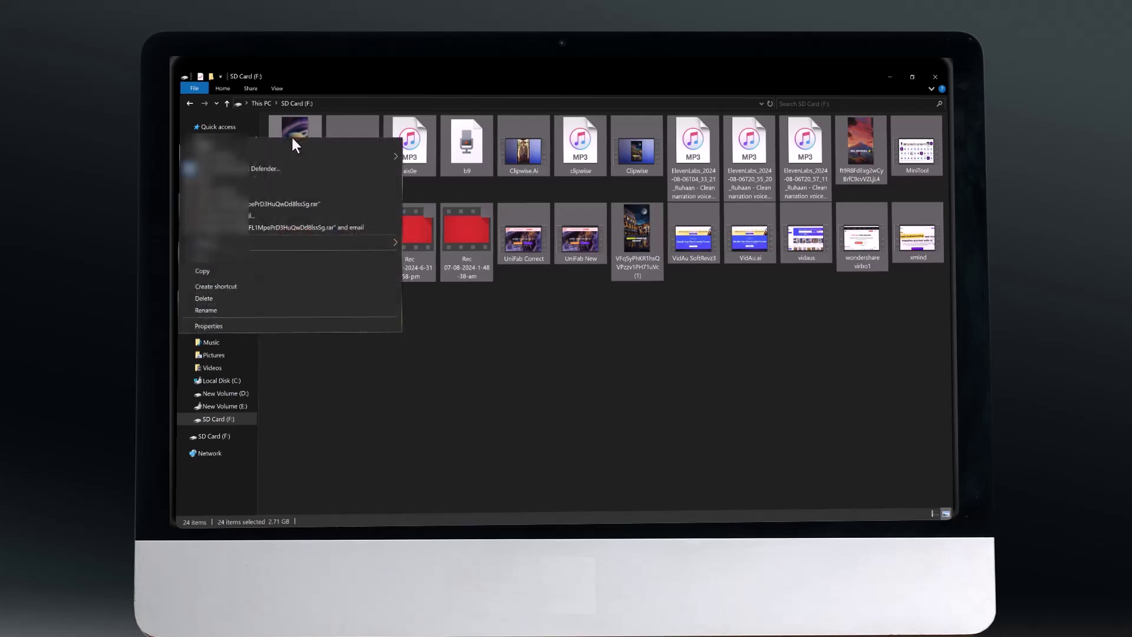
{"action": "left_click", "coordinate": [235, 298]}
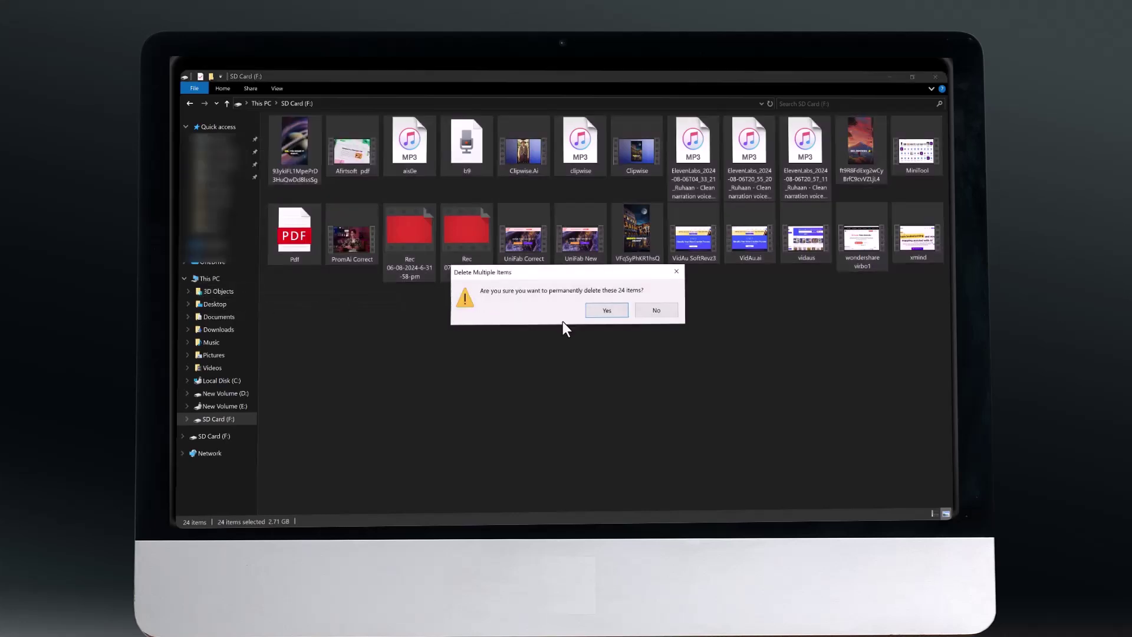
{"action": "left_click", "coordinate": [596, 311]}
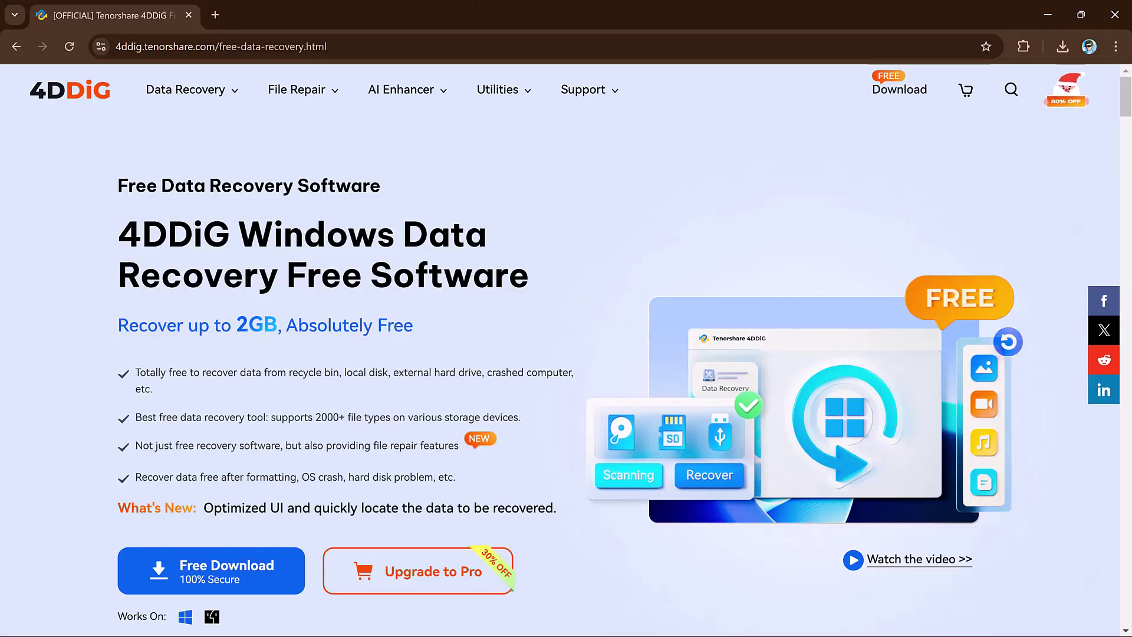
{"action": "mouse_move", "coordinate": [1126, 101]}
{"action": "left_mouse_down"}
{"action": "mouse_move", "coordinate": [1125, 581]}
{"action": "mouse_move", "coordinate": [1127, 97]}
{"action": "left_mouse_up"}
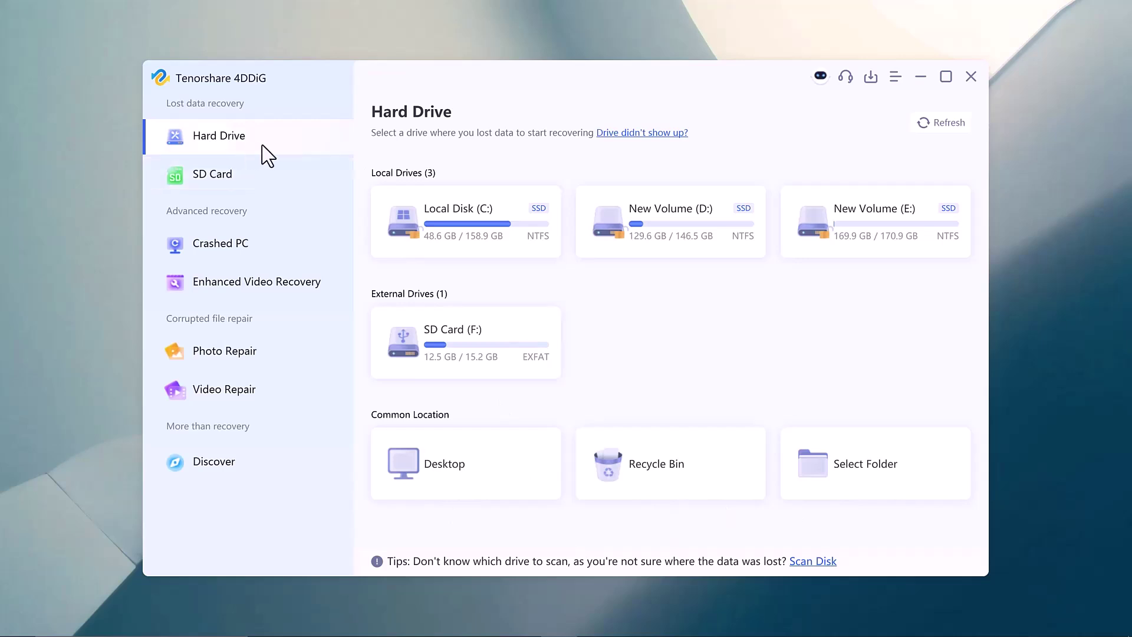
{"action": "left_click", "coordinate": [242, 183]}
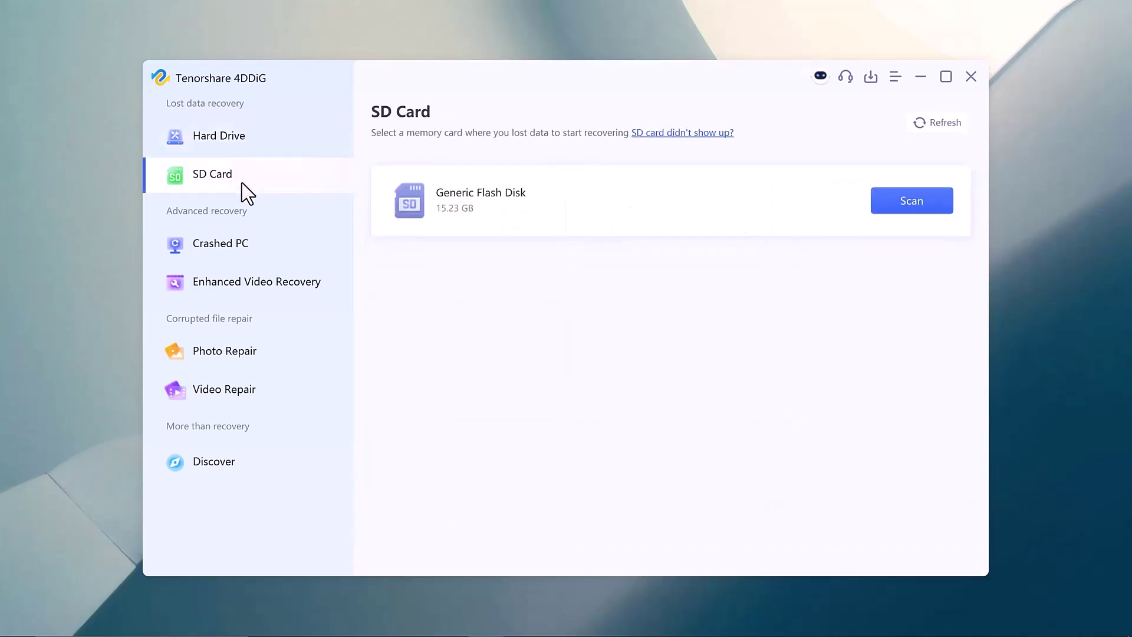
{"action": "left_click", "coordinate": [246, 249]}
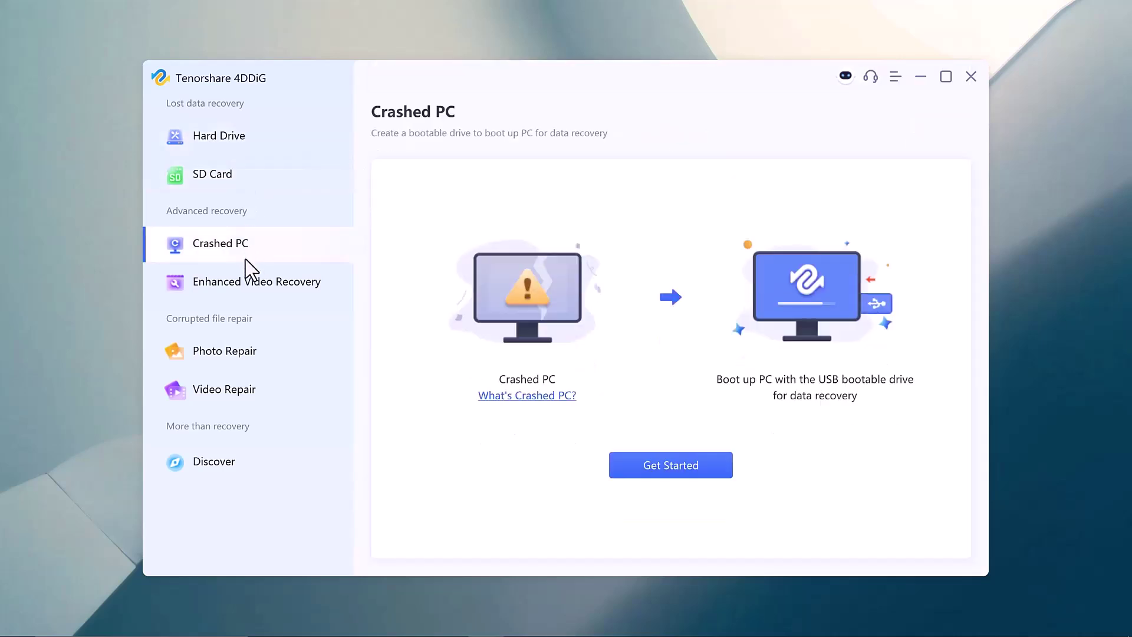
{"action": "left_click", "coordinate": [251, 284]}
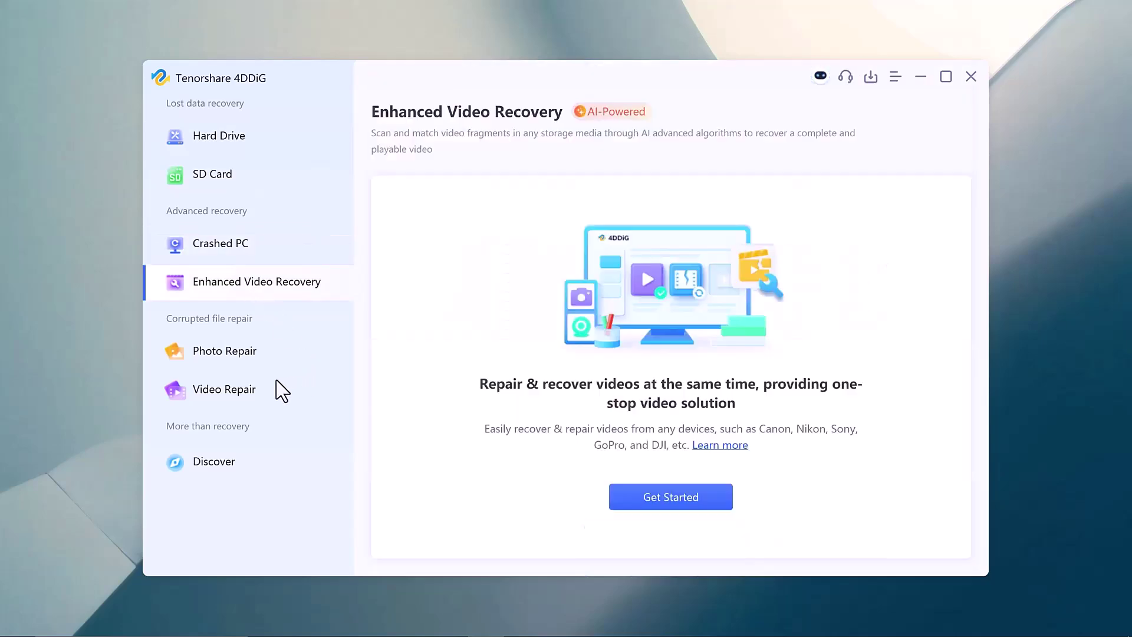
{"action": "left_click", "coordinate": [252, 351]}
{"action": "left_click", "coordinate": [243, 398]}
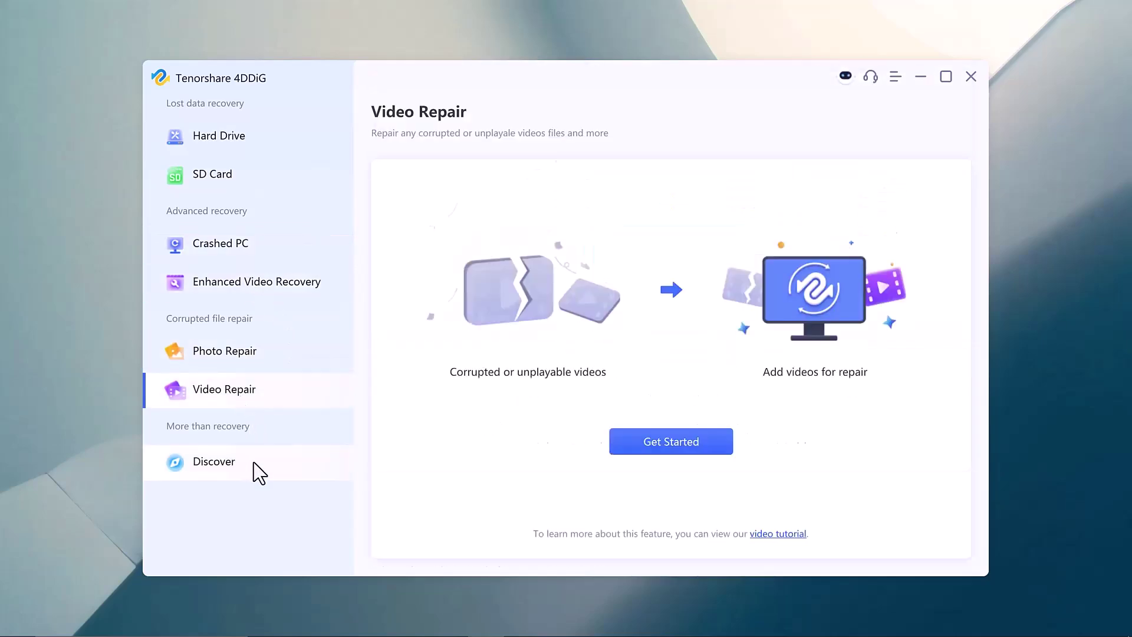
{"action": "left_click", "coordinate": [244, 465]}
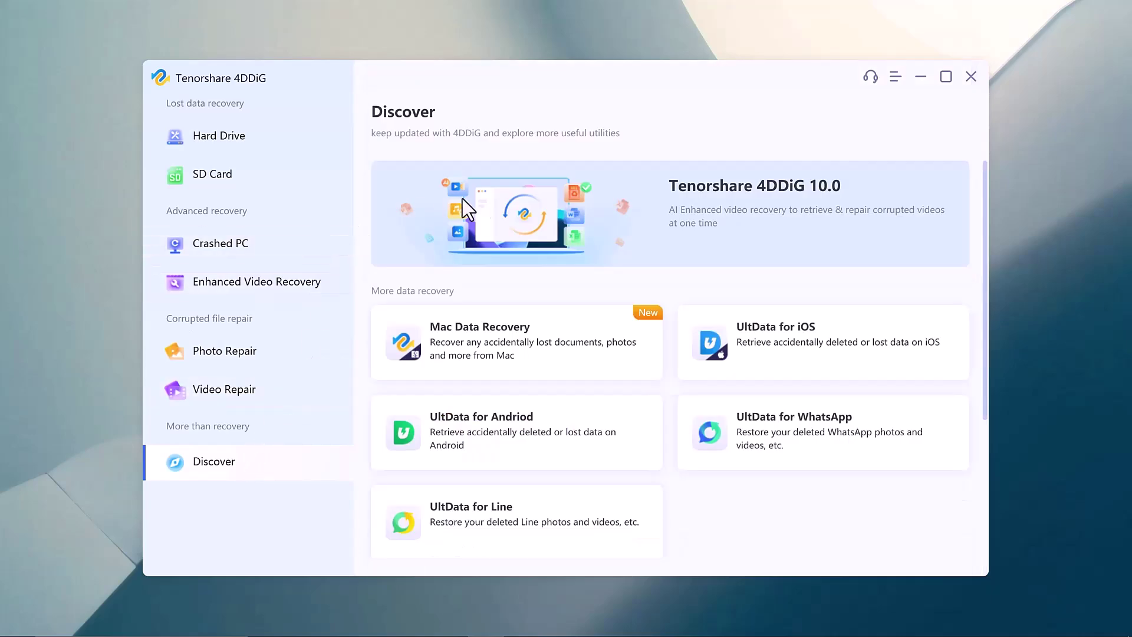
{"action": "left_click", "coordinate": [267, 135]}
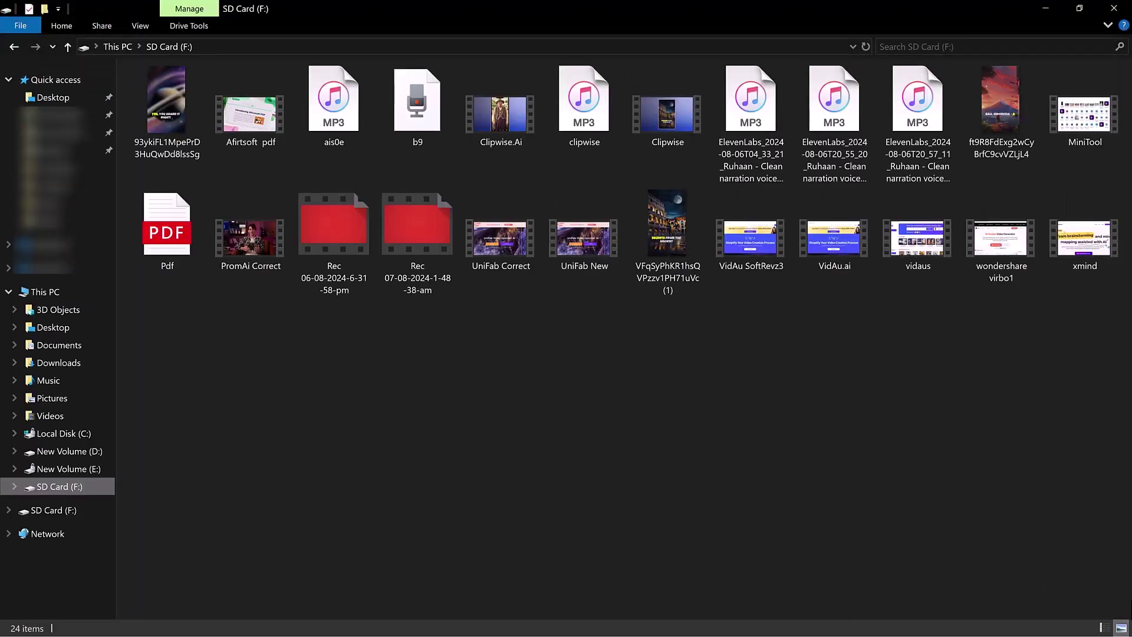
- Select all 24 SD card files and permanently delete them, confirming the prompt
{"action": "left_click_drag", "start_coordinate": [1048, 321], "coordinate": [137, 117]}
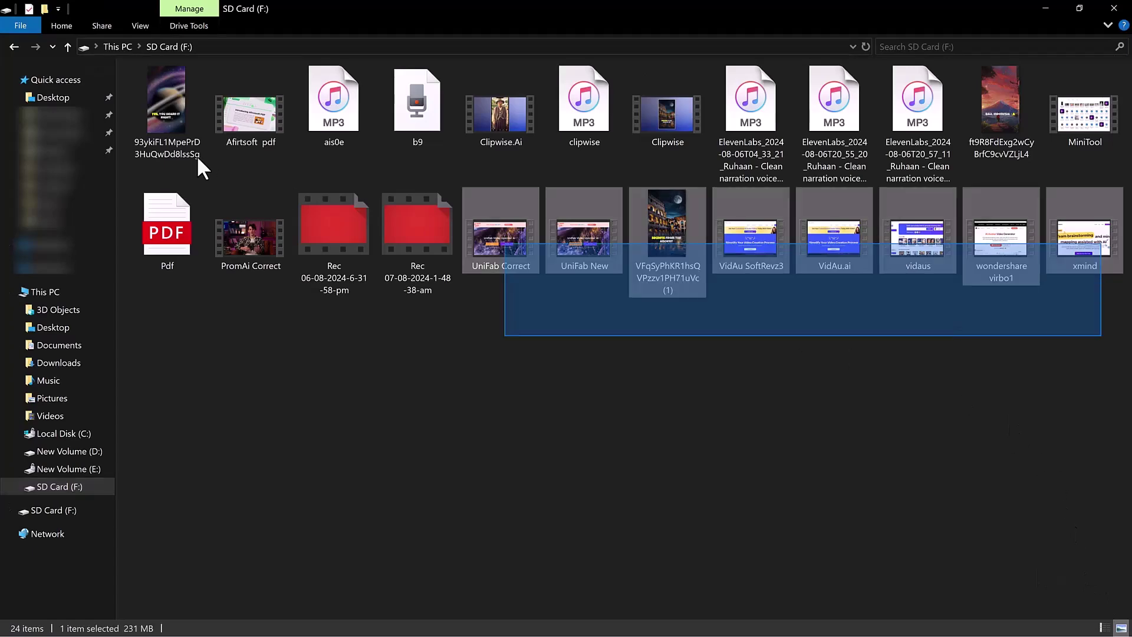
{"action": "right_click", "coordinate": [161, 96]}
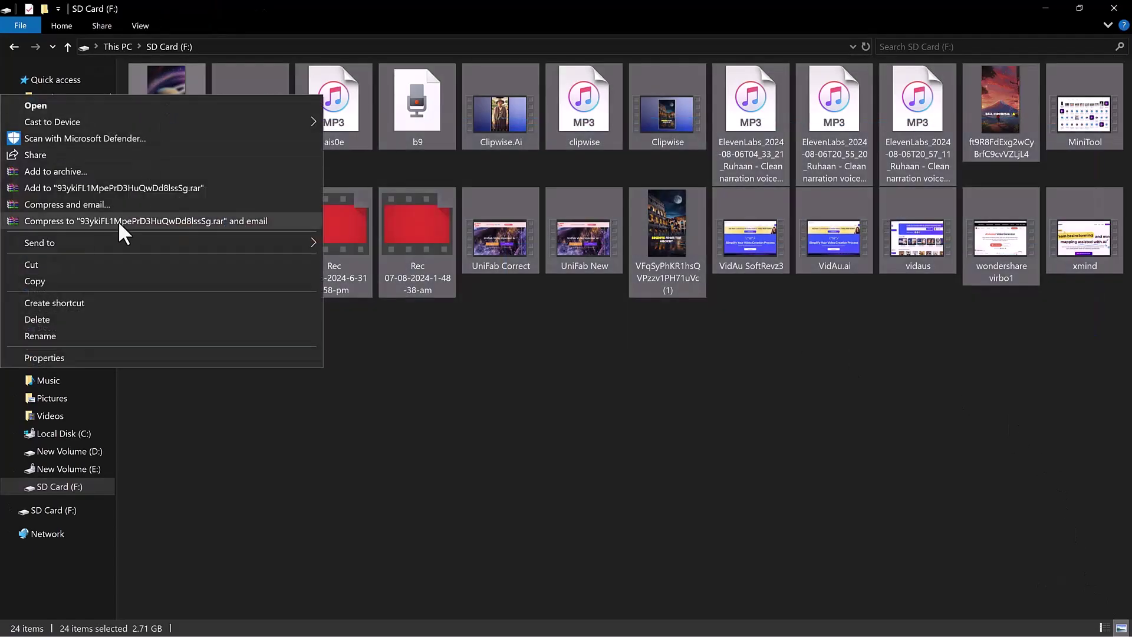
{"action": "left_click", "coordinate": [82, 321]}
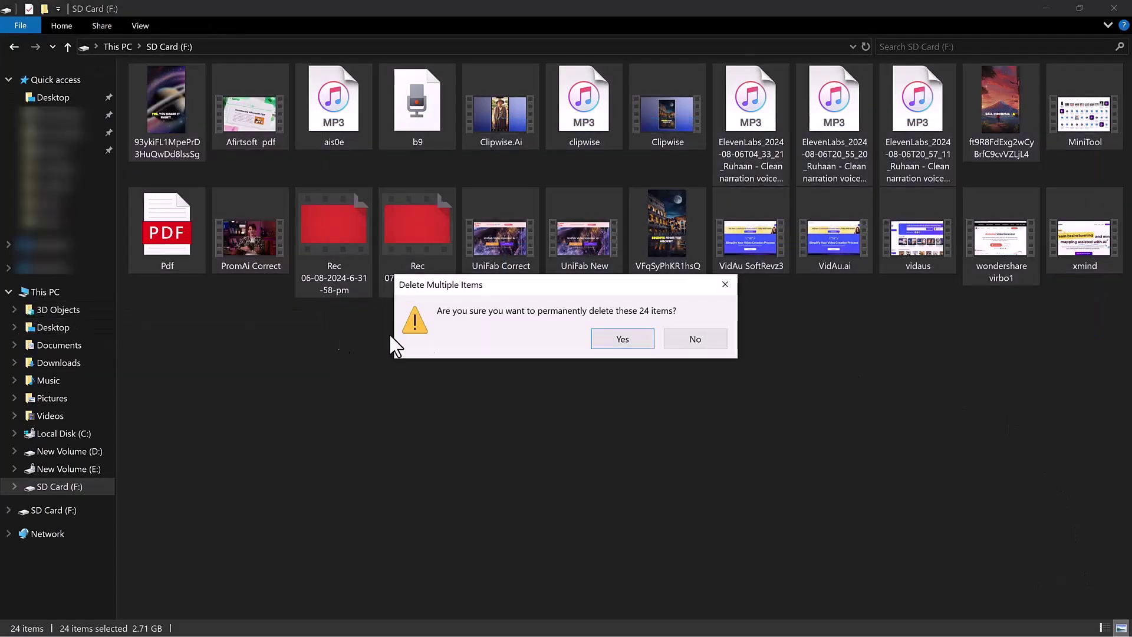
{"action": "left_click", "coordinate": [610, 342]}
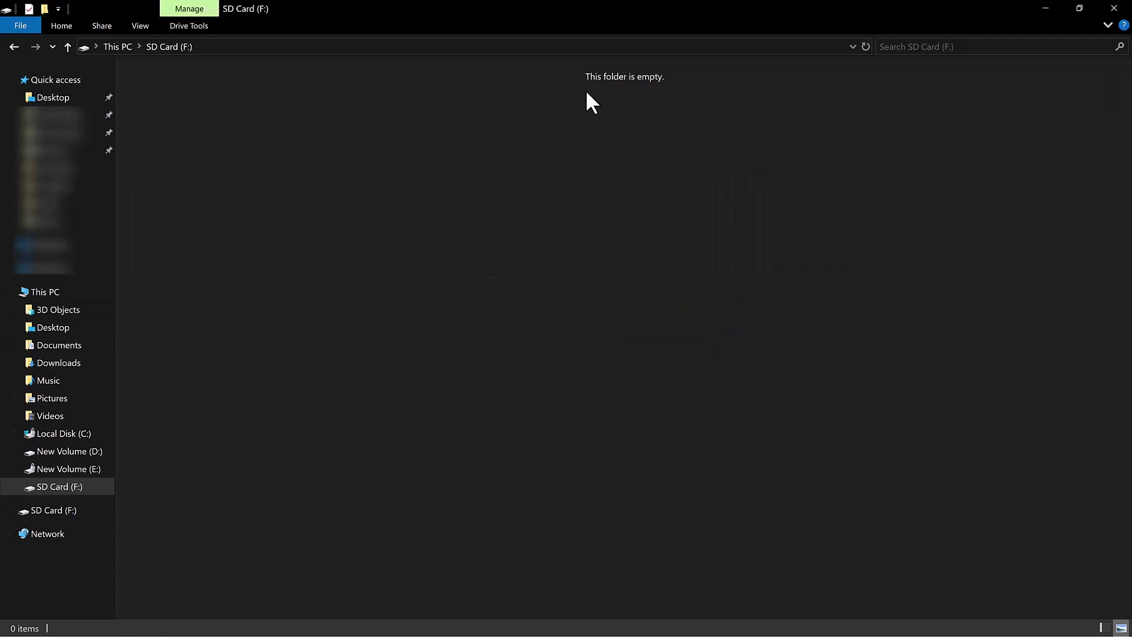
{"action": "left_click_drag", "start_coordinate": [586, 89], "coordinate": [664, 90]}
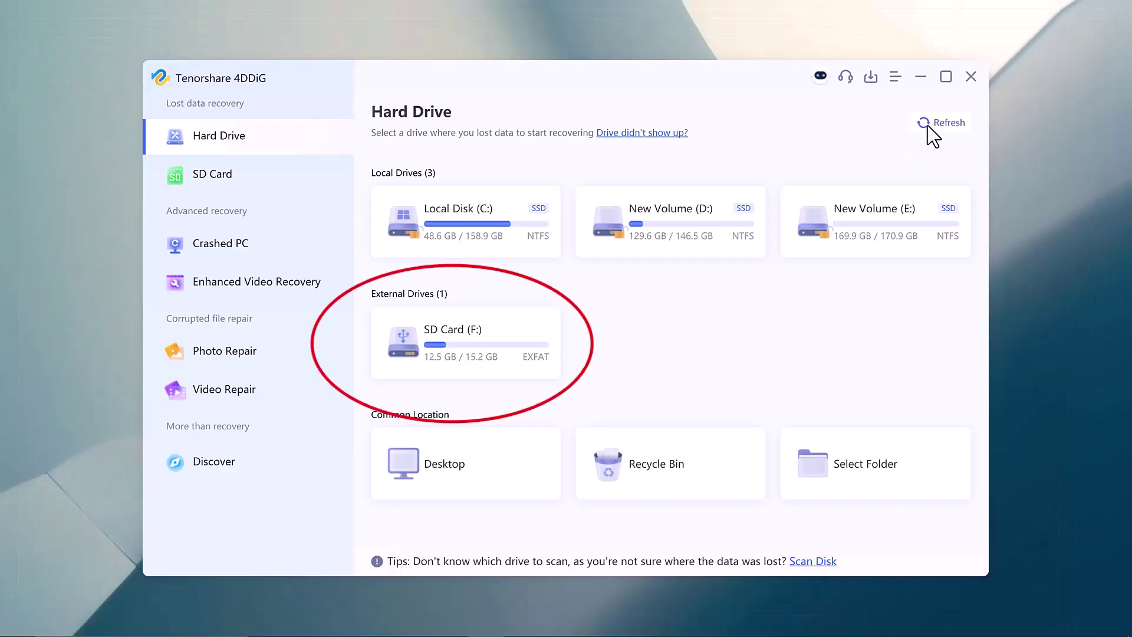
- Refresh the drive list and start a rescan of SD Card (F:) instead of importing old results
{"action": "left_click", "coordinate": [921, 131]}
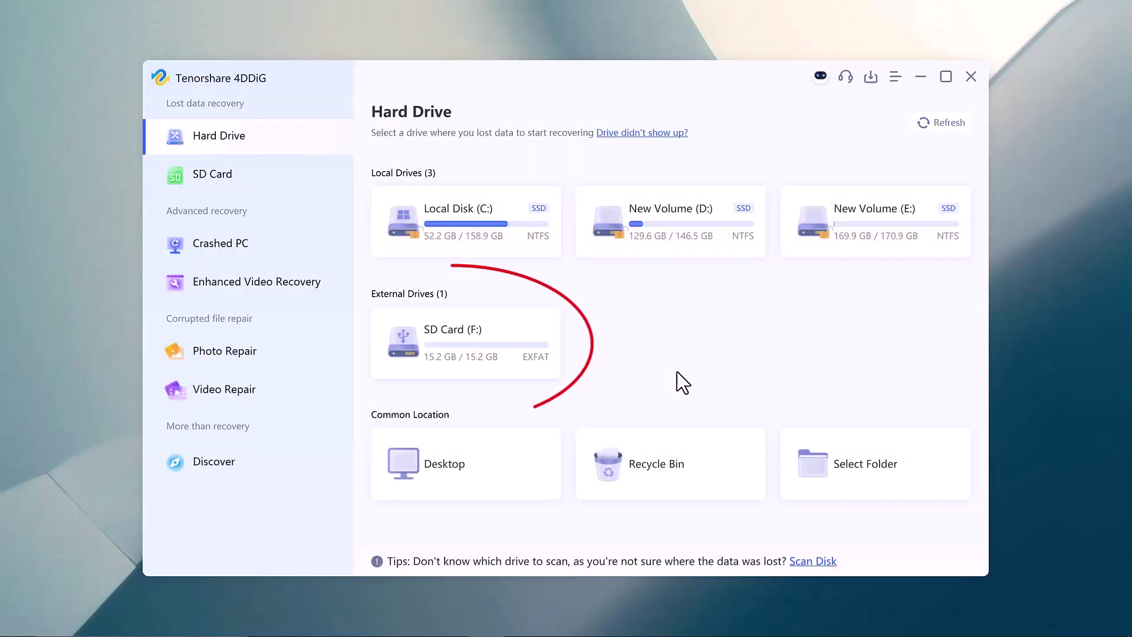
{"action": "left_click", "coordinate": [468, 367]}
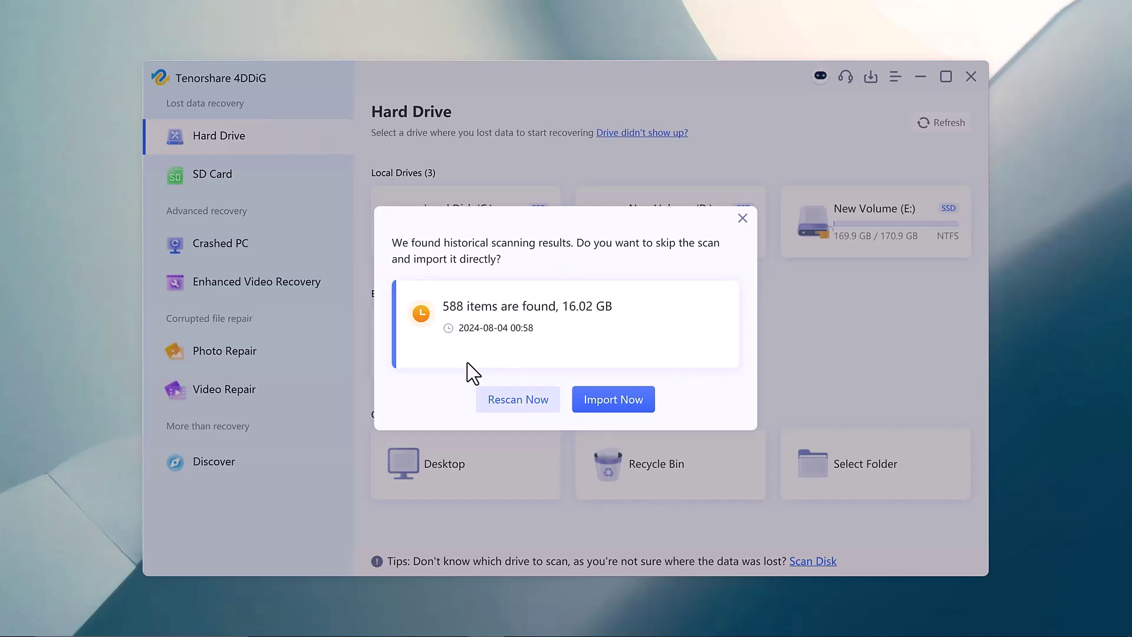
{"action": "left_click", "coordinate": [505, 398]}
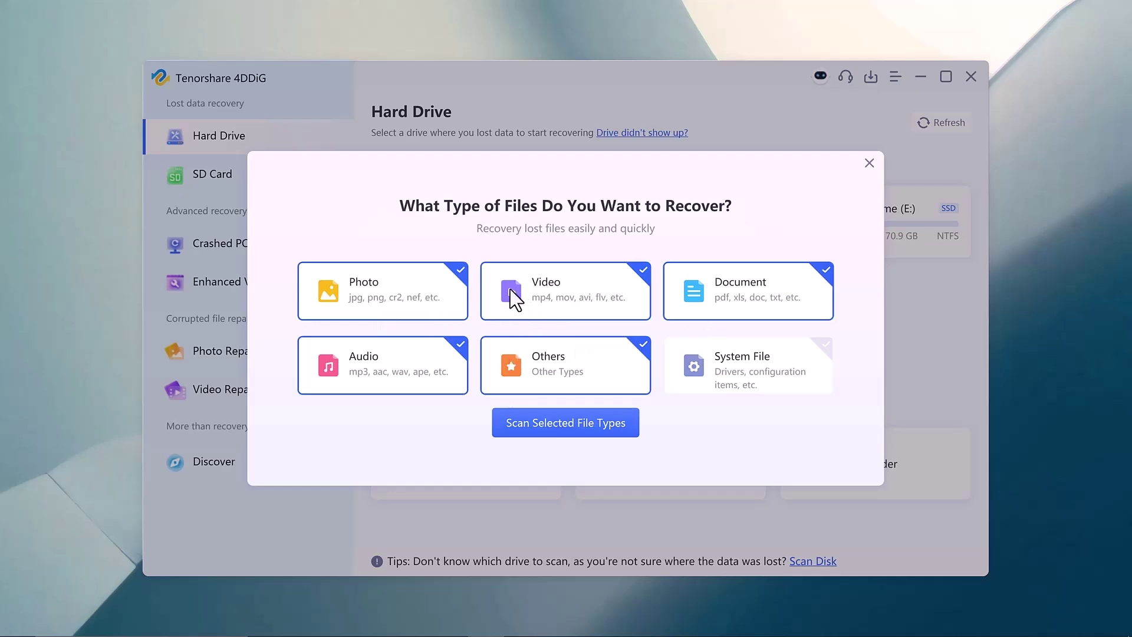
- Deselect the Photo, Video, Document, Audio and Others file types
{"action": "left_click", "coordinate": [444, 294]}
{"action": "left_click", "coordinate": [564, 298]}
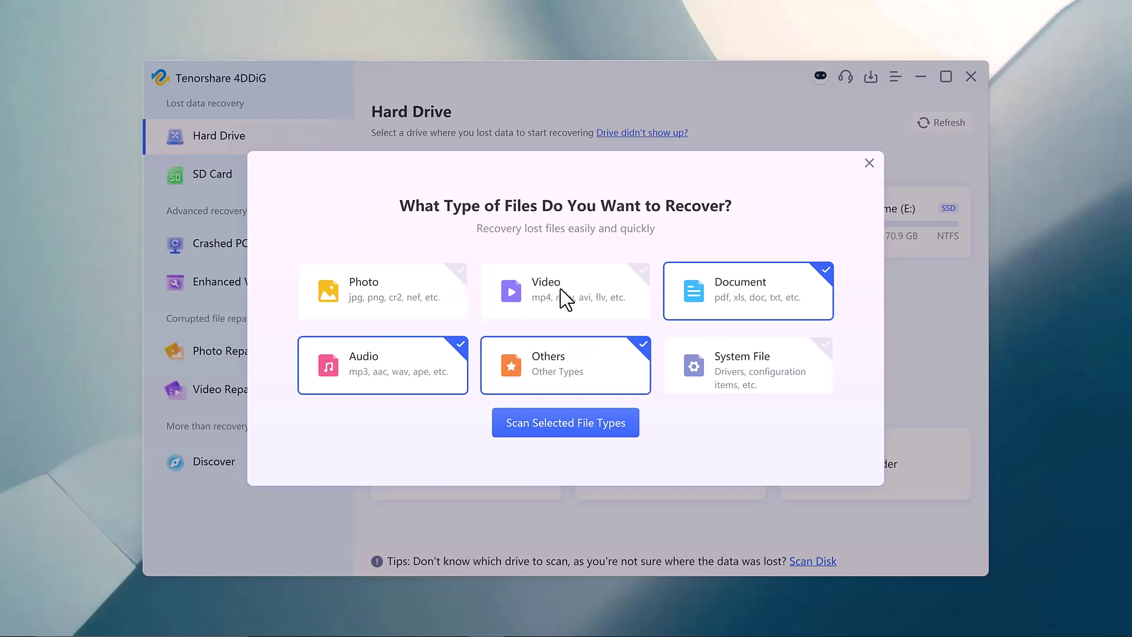
{"action": "left_click", "coordinate": [741, 308]}
{"action": "left_click", "coordinate": [412, 359]}
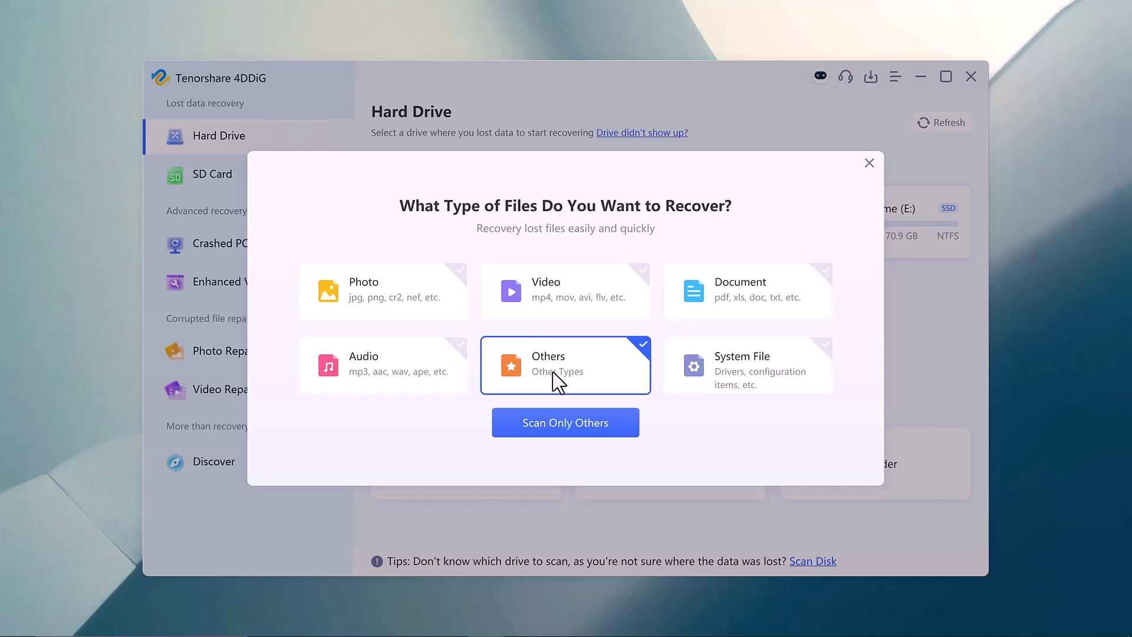
{"action": "left_click", "coordinate": [554, 379]}
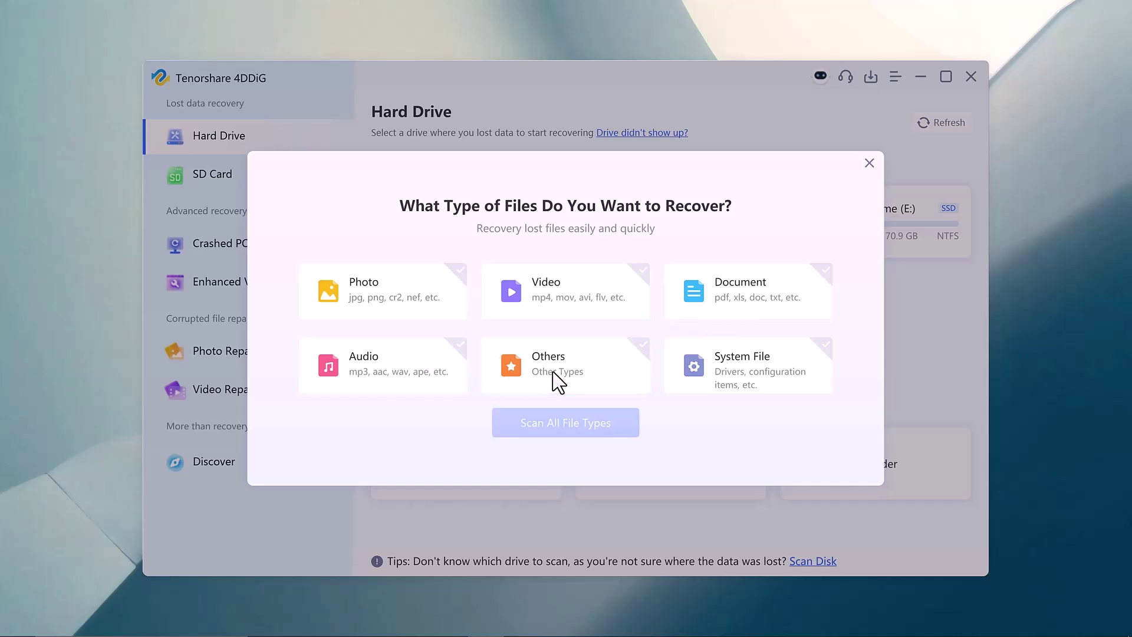
- Include Photo, Video and Audio, then scan the SD card for those types
{"action": "left_click", "coordinate": [425, 296]}
{"action": "left_click", "coordinate": [584, 298]}
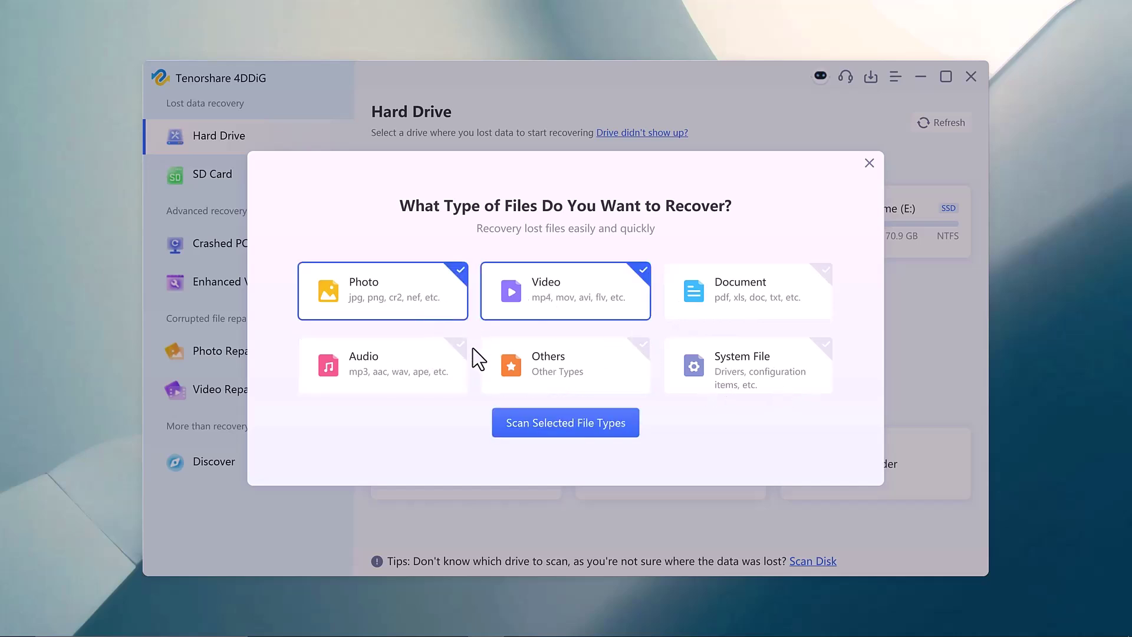
{"action": "left_click", "coordinate": [421, 365]}
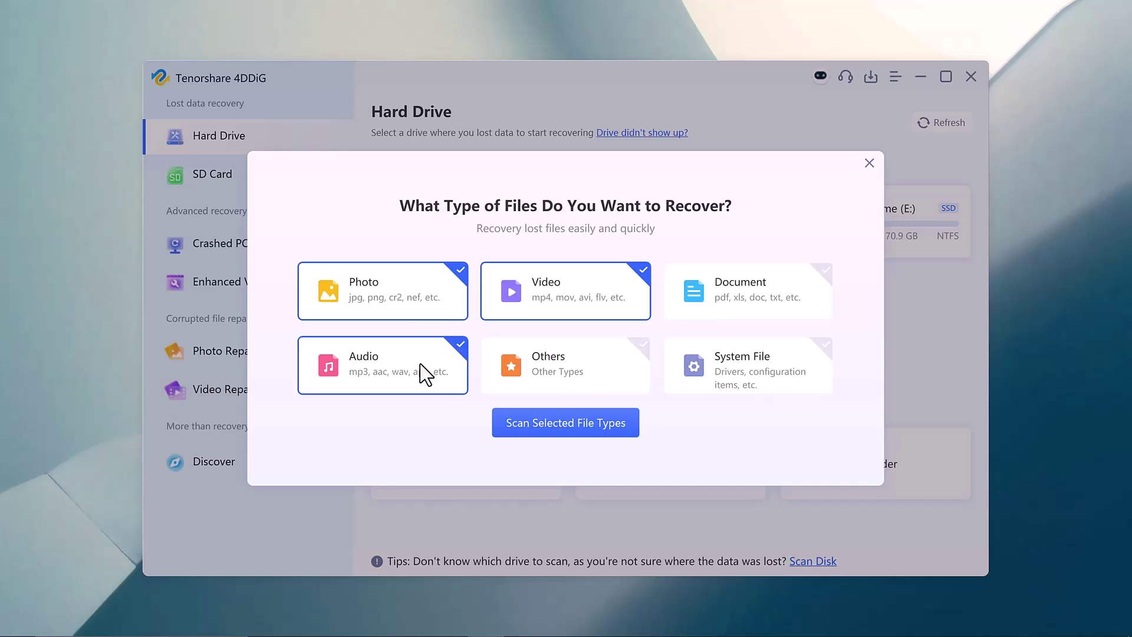
{"action": "left_click", "coordinate": [592, 433]}
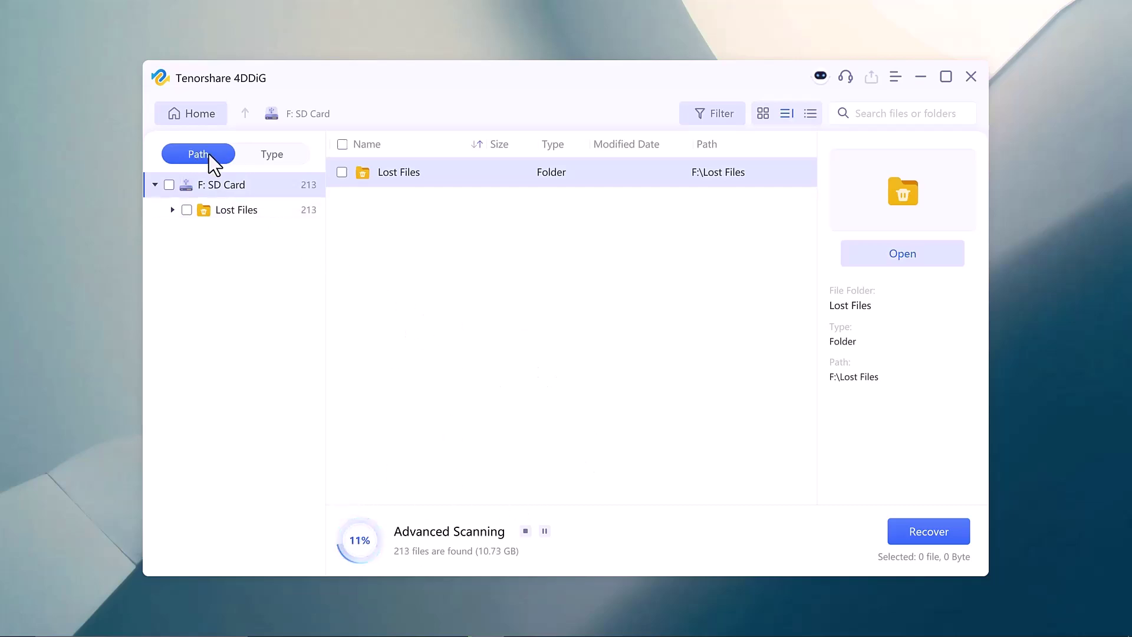
- Switch between Type and Path views of found files and show the Lost Files folder
{"action": "left_click", "coordinate": [272, 157]}
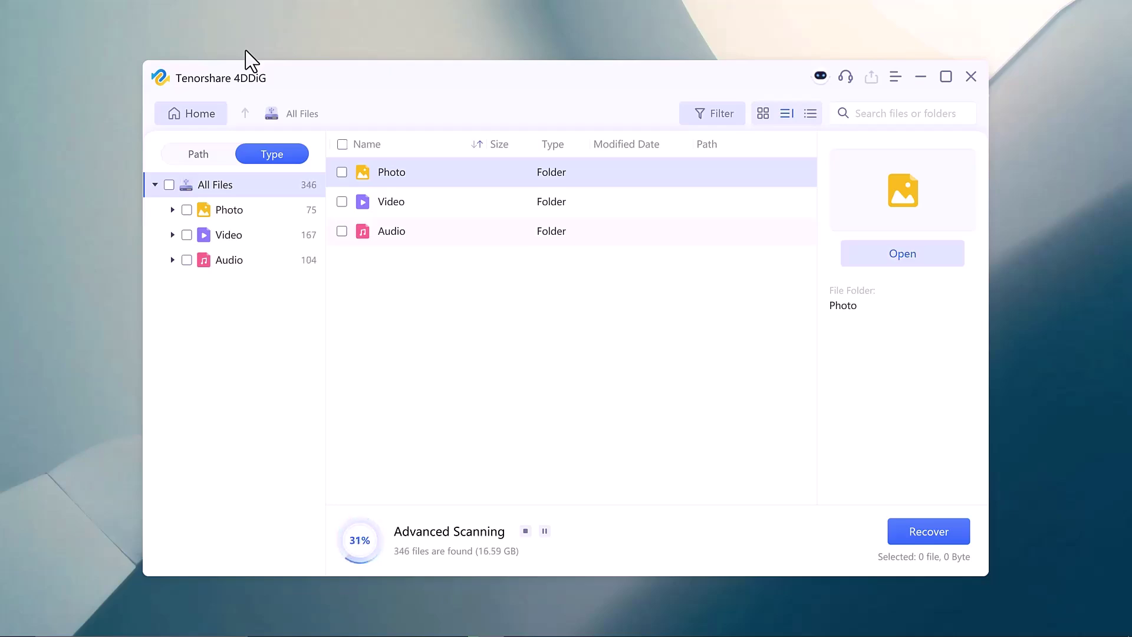
{"action": "left_click", "coordinate": [212, 154]}
{"action": "left_click", "coordinate": [270, 210]}
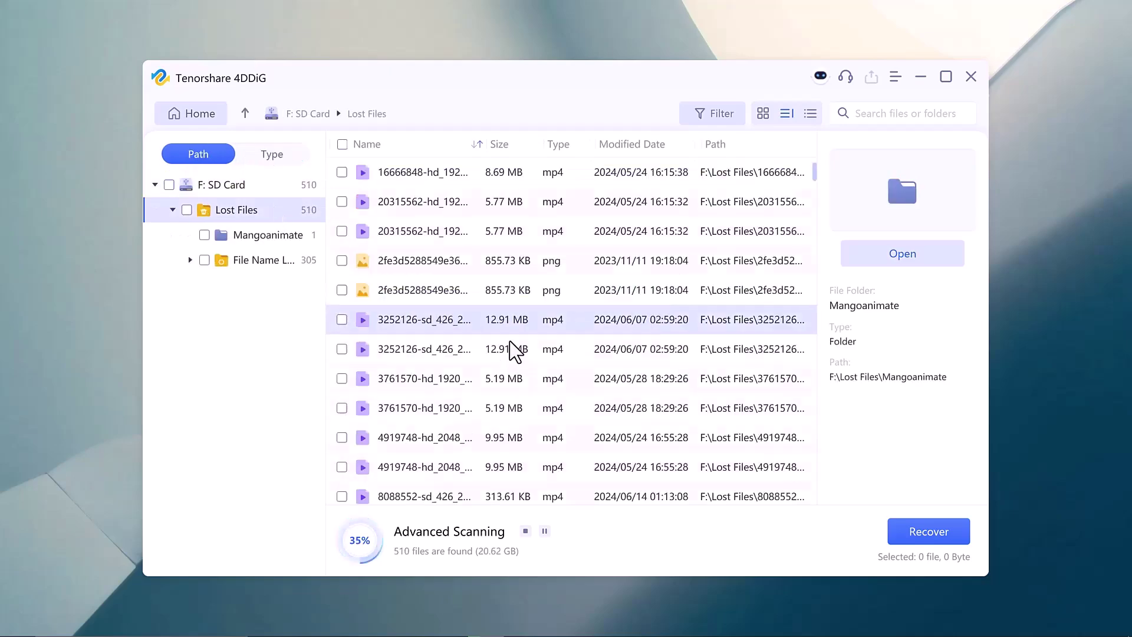
{"action": "scroll", "coordinate": [513, 348], "scroll_direction": "down", "scroll_amount": 5}
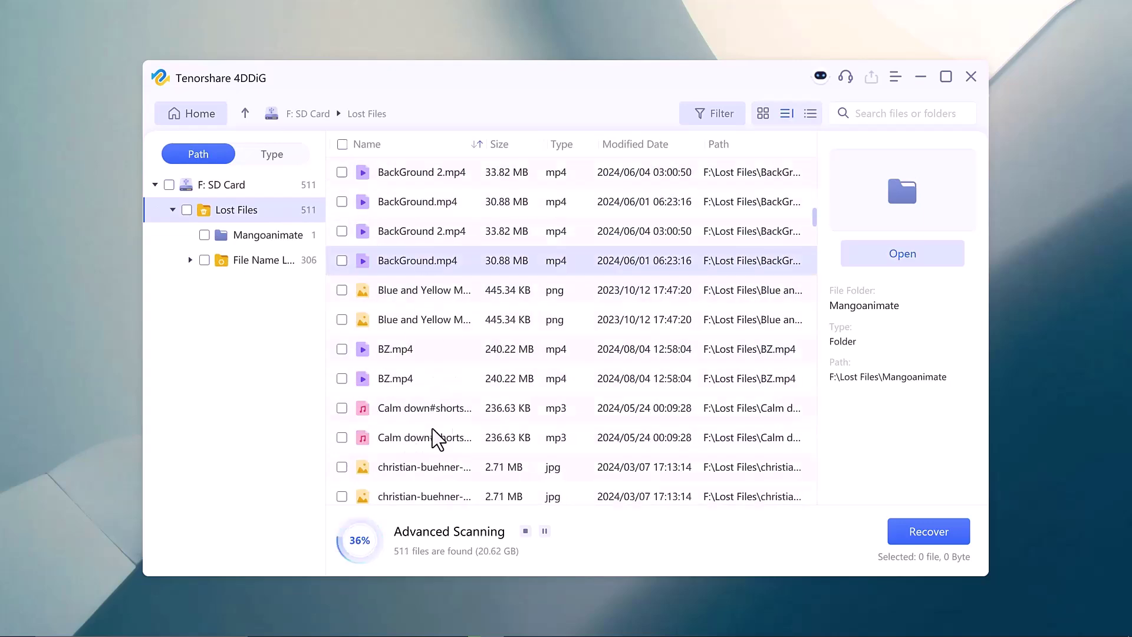
- Stop the running scan at 512 files found and dismiss the stopped notice
{"action": "left_click", "coordinate": [525, 532]}
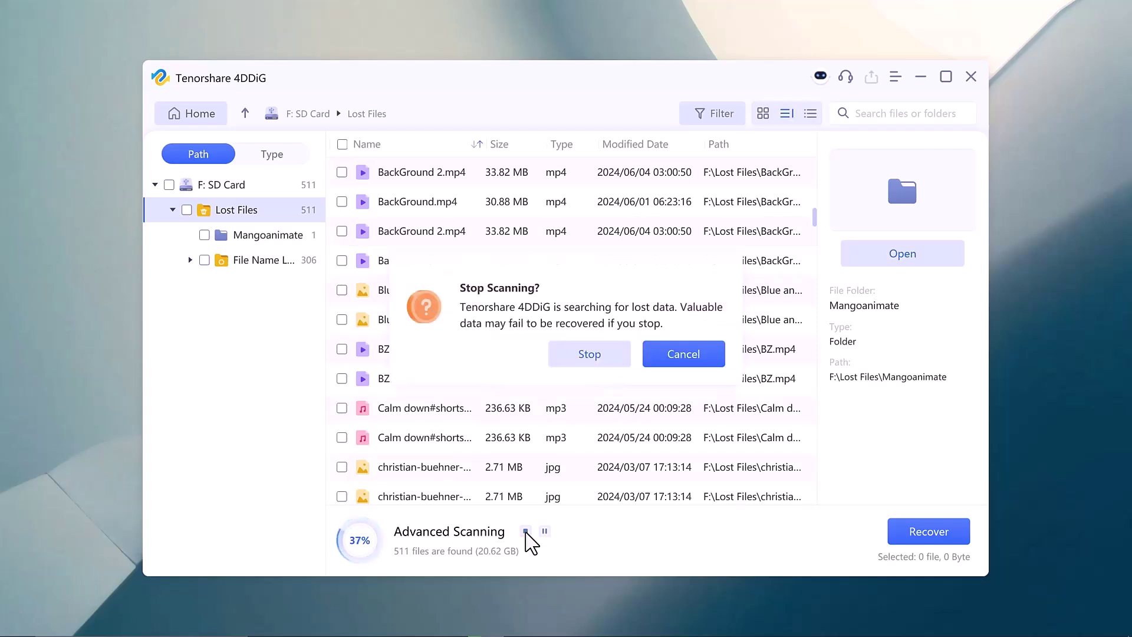
{"action": "left_click", "coordinate": [584, 362]}
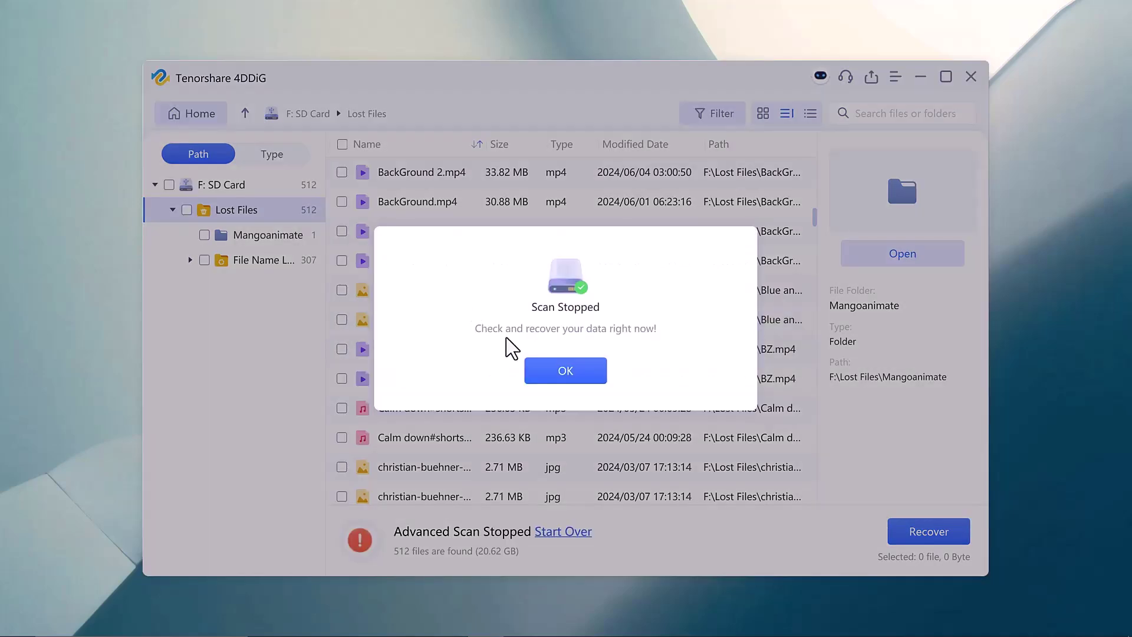
{"action": "left_click", "coordinate": [553, 373]}
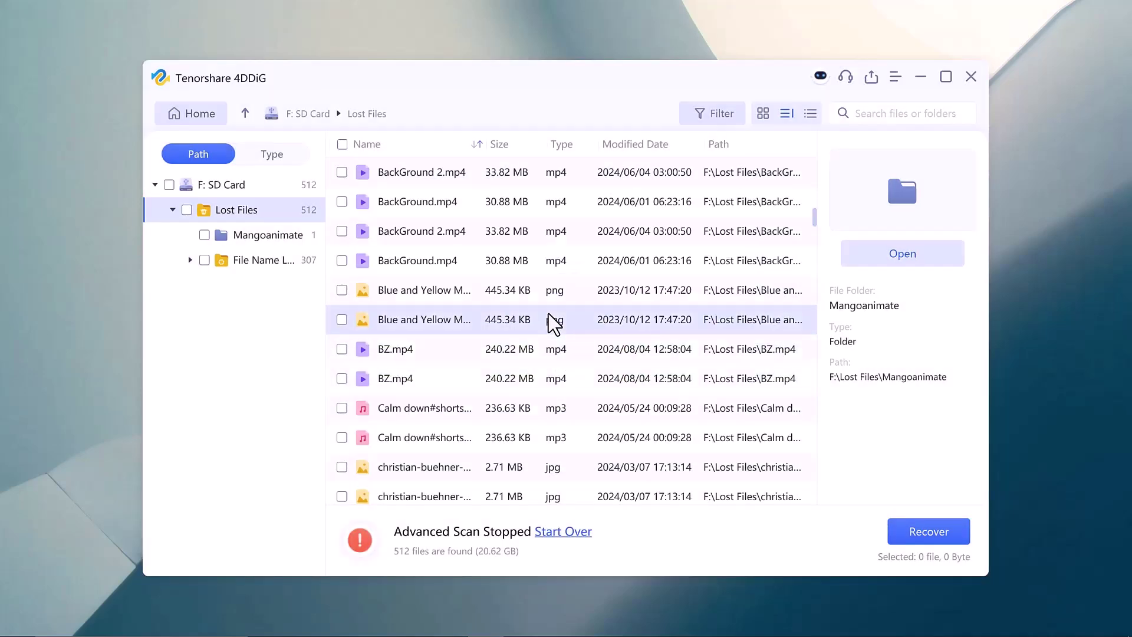
{"action": "scroll", "coordinate": [550, 320], "scroll_direction": "up", "scroll_amount": 2}
{"action": "scroll", "coordinate": [551, 321], "scroll_direction": "up", "scroll_amount": 5}
- Mark the 452 KB videos and preview the Blue and Yellow png, Clipwise videos and ElevenLabs audio
{"action": "left_click", "coordinate": [342, 358]}
{"action": "scroll", "coordinate": [336, 434], "scroll_direction": "down", "scroll_amount": 1}
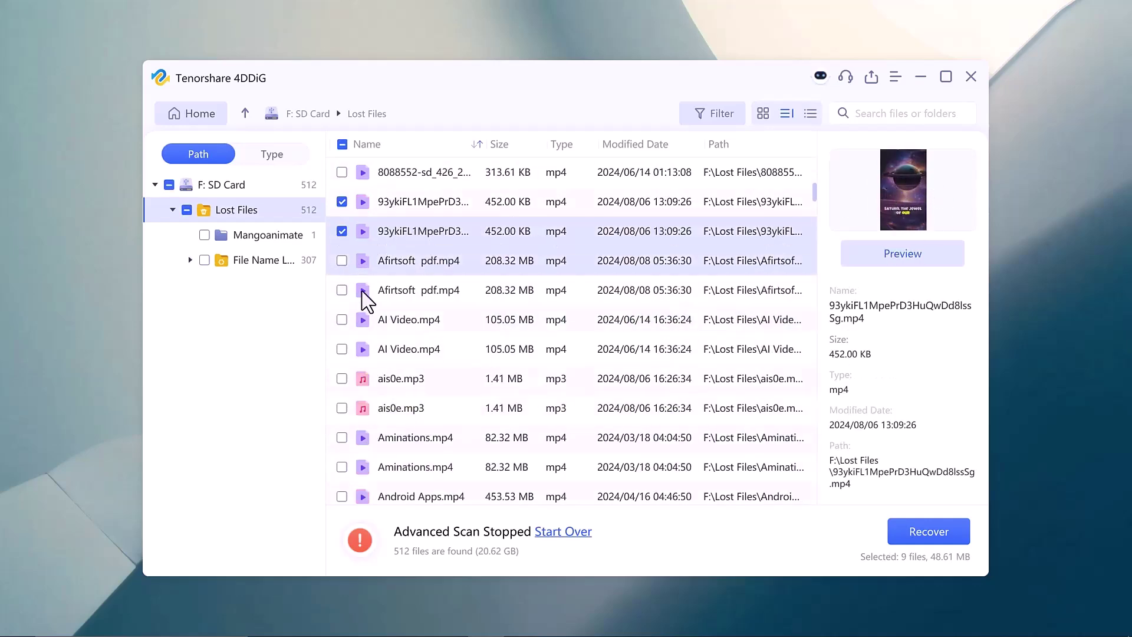
{"action": "scroll", "coordinate": [433, 411], "scroll_direction": "down", "scroll_amount": 4}
{"action": "left_click", "coordinate": [433, 411]}
{"action": "scroll", "coordinate": [440, 411], "scroll_direction": "down", "scroll_amount": 2}
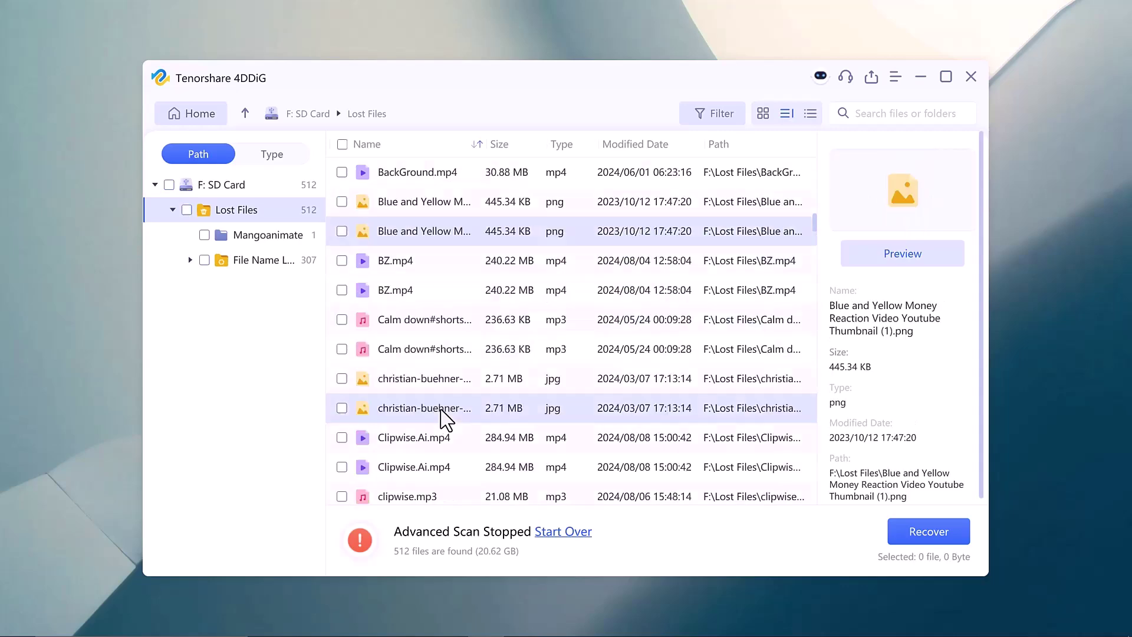
{"action": "scroll", "coordinate": [434, 398], "scroll_direction": "down", "scroll_amount": 1}
{"action": "scroll", "coordinate": [432, 391], "scroll_direction": "down", "scroll_amount": 1}
{"action": "left_click", "coordinate": [423, 354]}
{"action": "left_click", "coordinate": [420, 382]}
{"action": "left_click", "coordinate": [415, 409]}
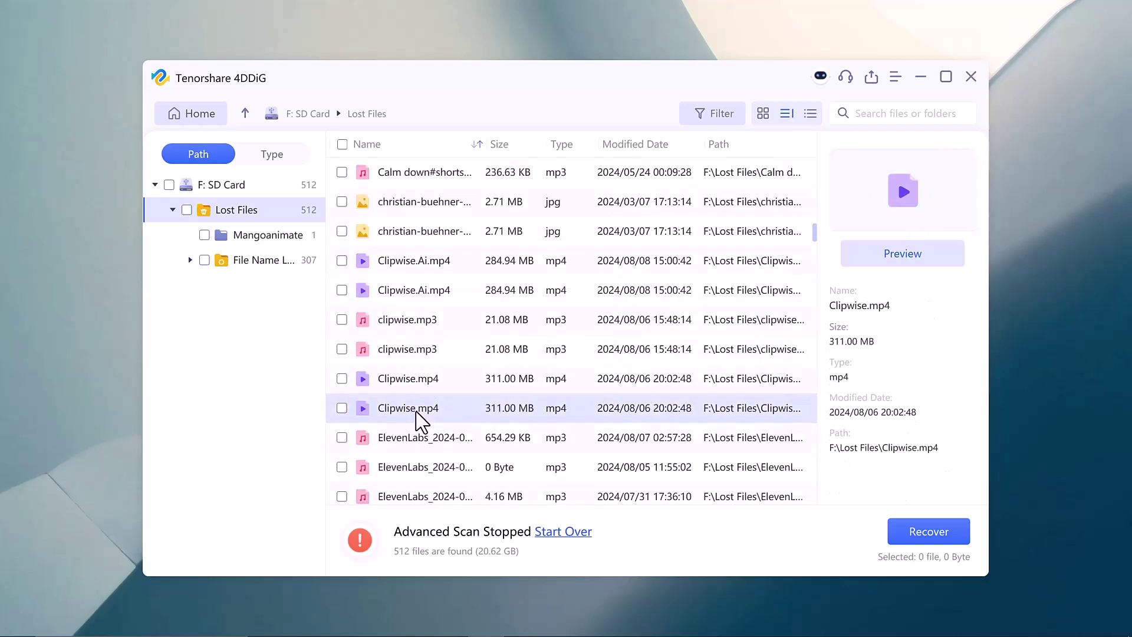
{"action": "scroll", "coordinate": [408, 439], "scroll_direction": "down", "scroll_amount": 1}
{"action": "left_click", "coordinate": [407, 438]}
{"action": "scroll", "coordinate": [408, 432], "scroll_direction": "up", "scroll_amount": 3}
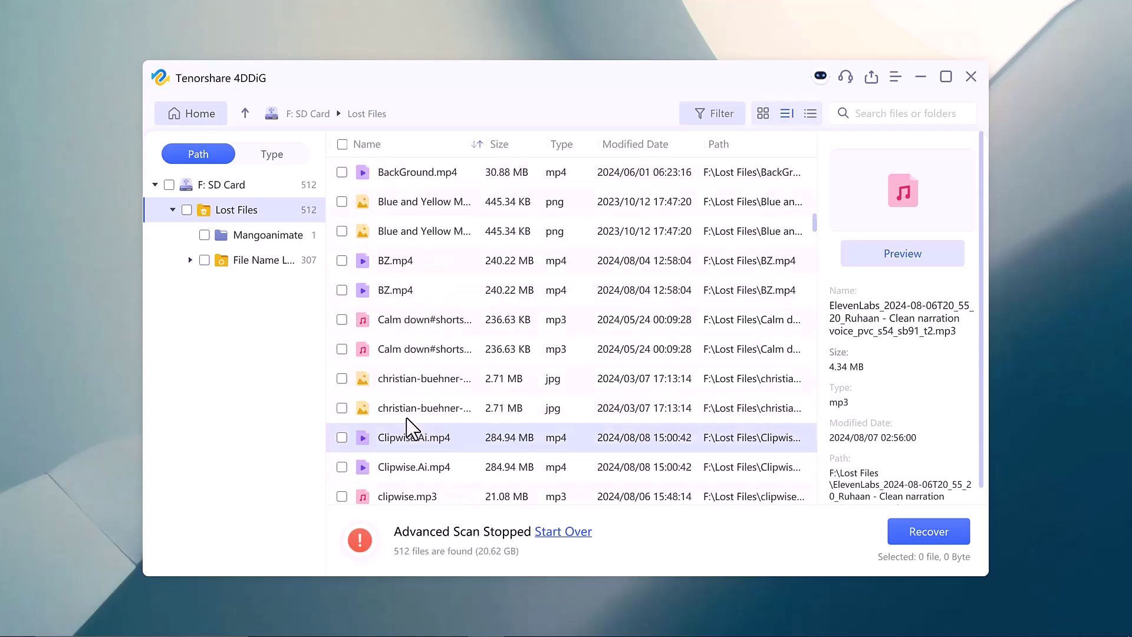
{"action": "scroll", "coordinate": [409, 415], "scroll_direction": "up", "scroll_amount": 4}
{"action": "scroll", "coordinate": [409, 415], "scroll_direction": "up", "scroll_amount": 2}
{"action": "scroll", "coordinate": [412, 402], "scroll_direction": "up", "scroll_amount": 3}
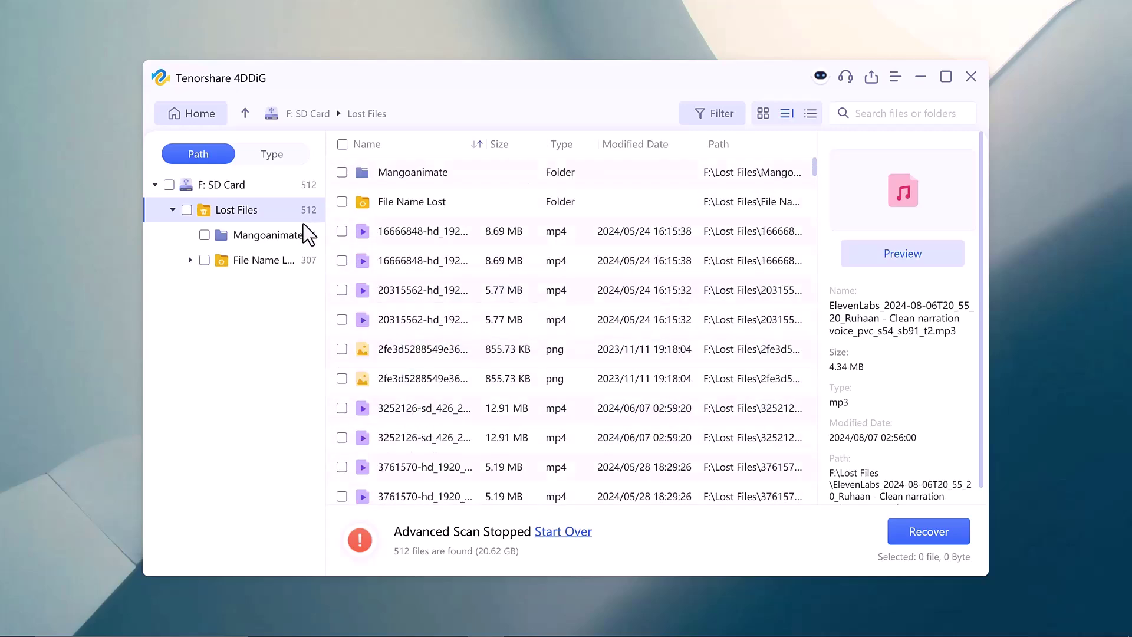
- Mark the 8.69 MB and 5.77 MB videos, both 855.73 KB pngs and both 12.91 MB videos
{"action": "left_click", "coordinate": [342, 260]}
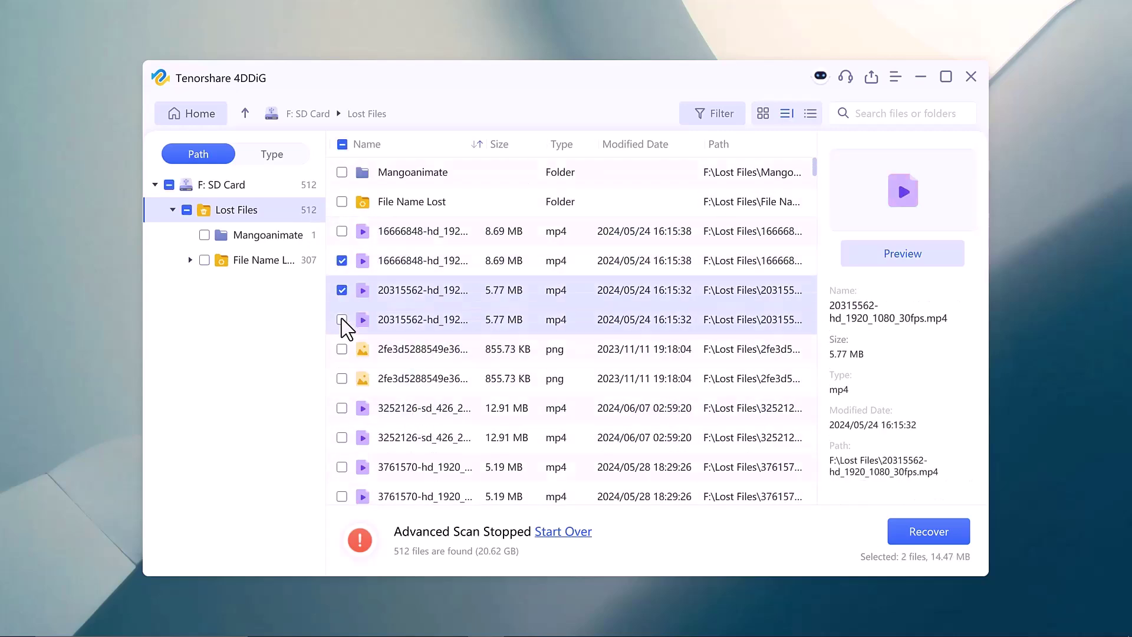
{"action": "left_click", "coordinate": [342, 320]}
{"action": "left_click", "coordinate": [342, 349]}
{"action": "left_click", "coordinate": [341, 378]}
{"action": "left_click", "coordinate": [342, 408]}
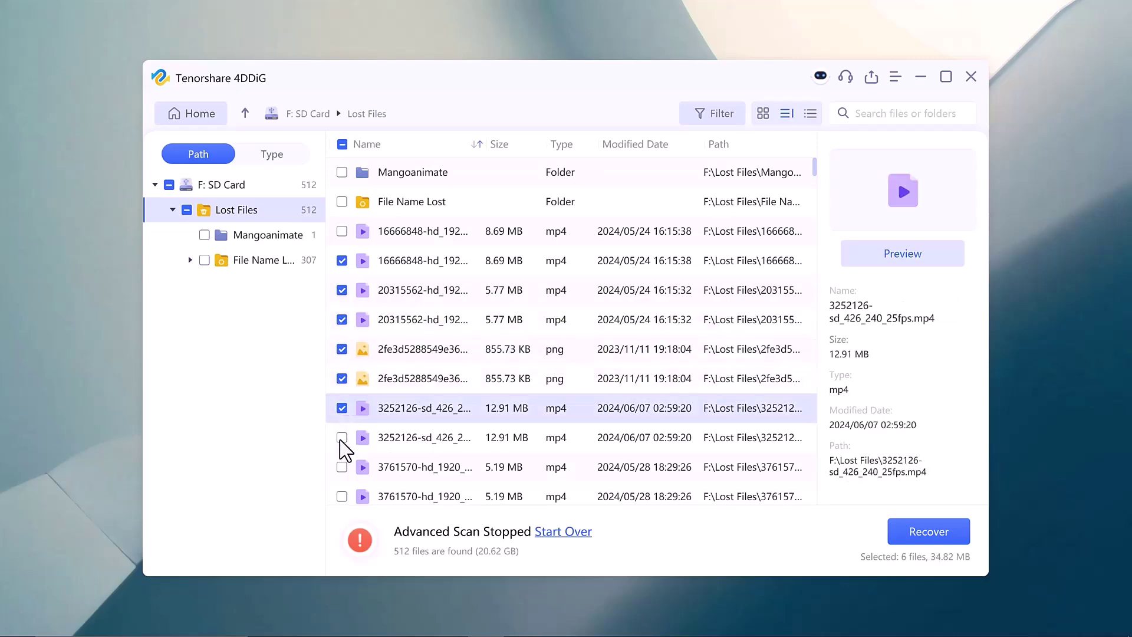
{"action": "left_click", "coordinate": [342, 437]}
{"action": "scroll", "coordinate": [418, 439], "scroll_direction": "down", "scroll_amount": 1}
{"action": "scroll", "coordinate": [364, 302], "scroll_direction": "down", "scroll_amount": 3}
- Mark the 452 KB videos, Afirtsoft pdf.mp4, Android Apps video and b9.m4a, then recover the 12 files
{"action": "left_click", "coordinate": [341, 202]}
{"action": "left_click", "coordinate": [342, 260]}
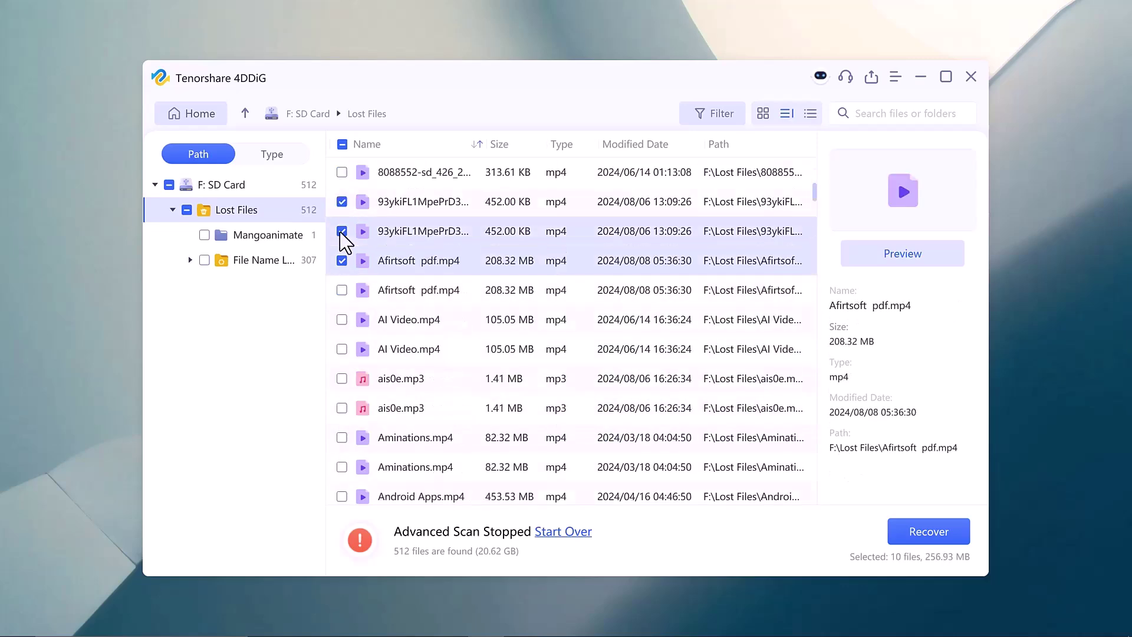
{"action": "left_click", "coordinate": [342, 231]}
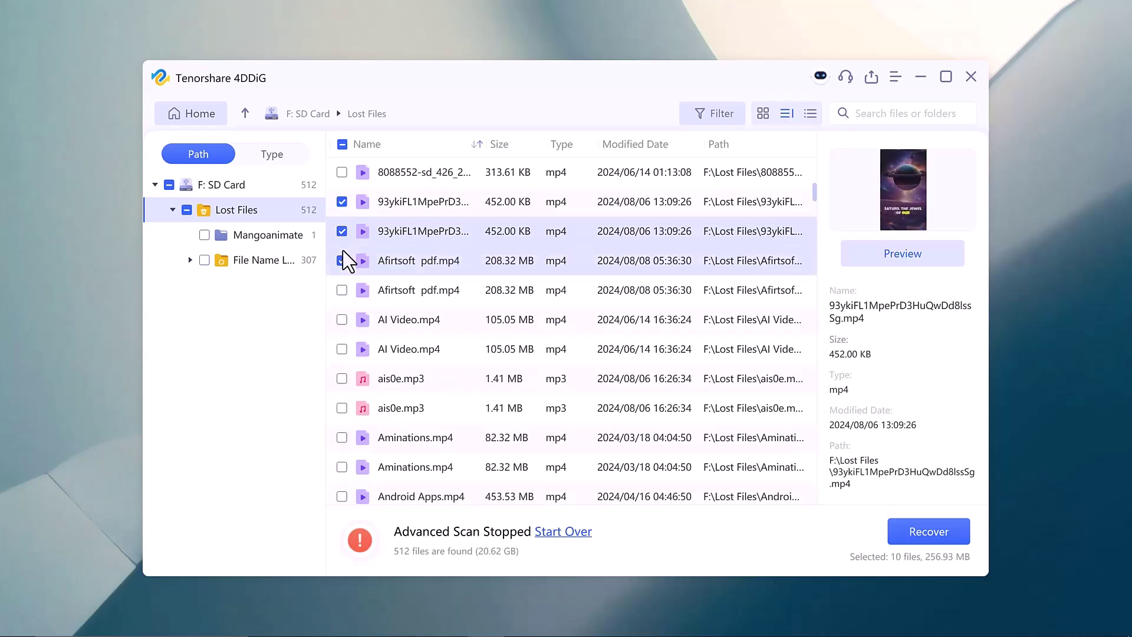
{"action": "scroll", "coordinate": [344, 258], "scroll_direction": "down", "scroll_amount": 3}
{"action": "left_click", "coordinate": [342, 349]}
{"action": "left_click", "coordinate": [342, 379]}
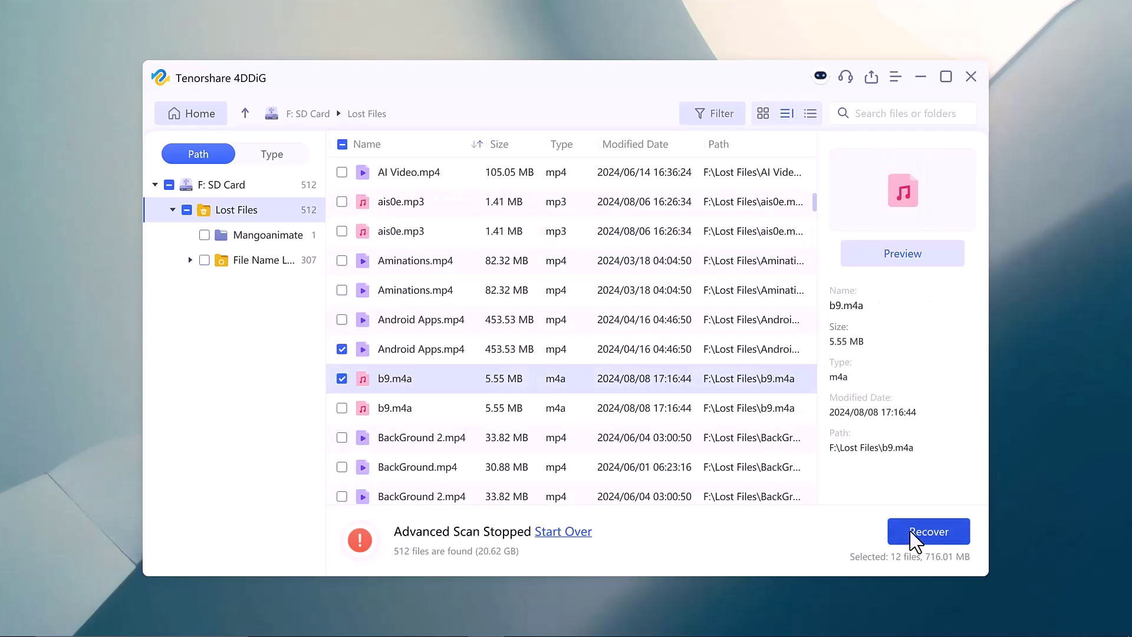
{"action": "left_click", "coordinate": [910, 531]}
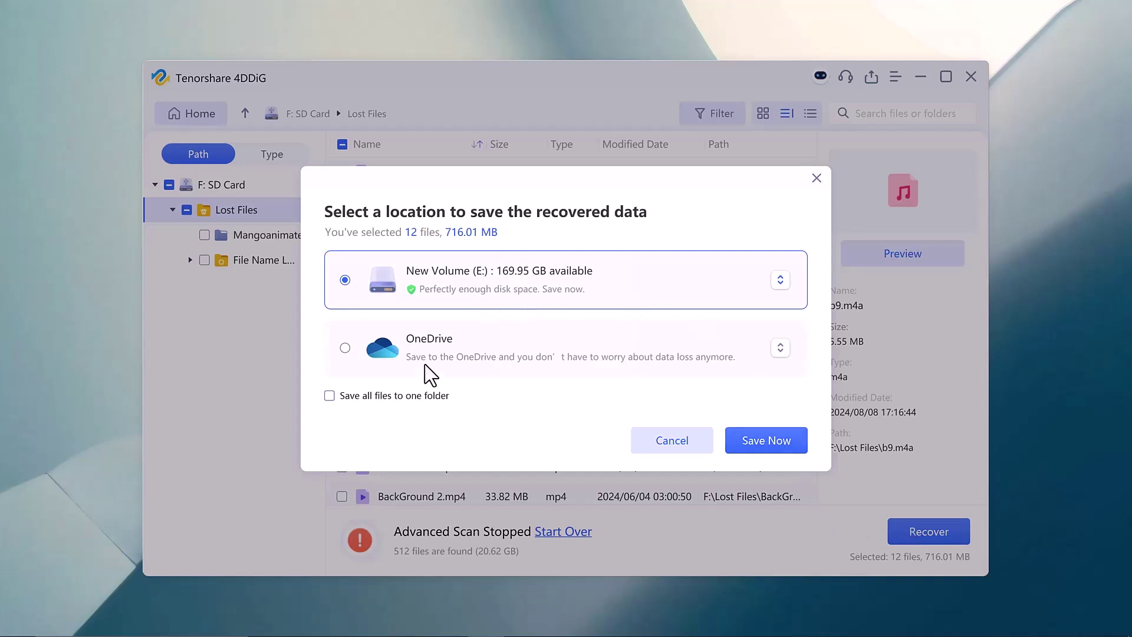
- Save the 12 recovered files (716.01 MB) to New Volume (E:)
{"action": "left_click", "coordinate": [764, 439]}
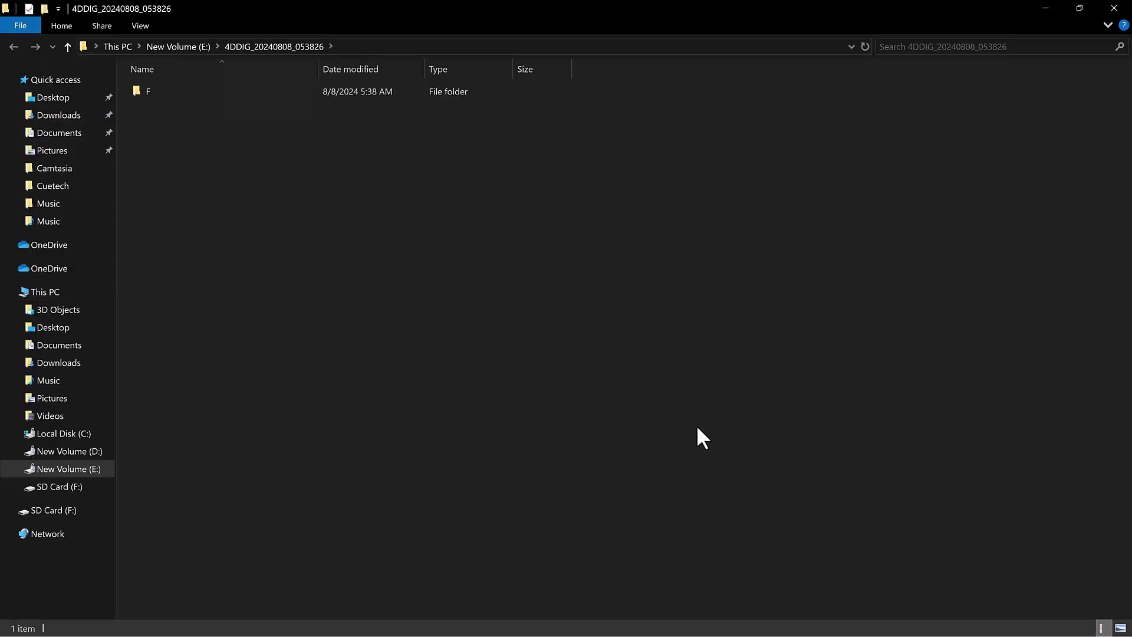
- Open the recovered files folder on drive E holding the 12 items
{"action": "double_click", "coordinate": [327, 94]}
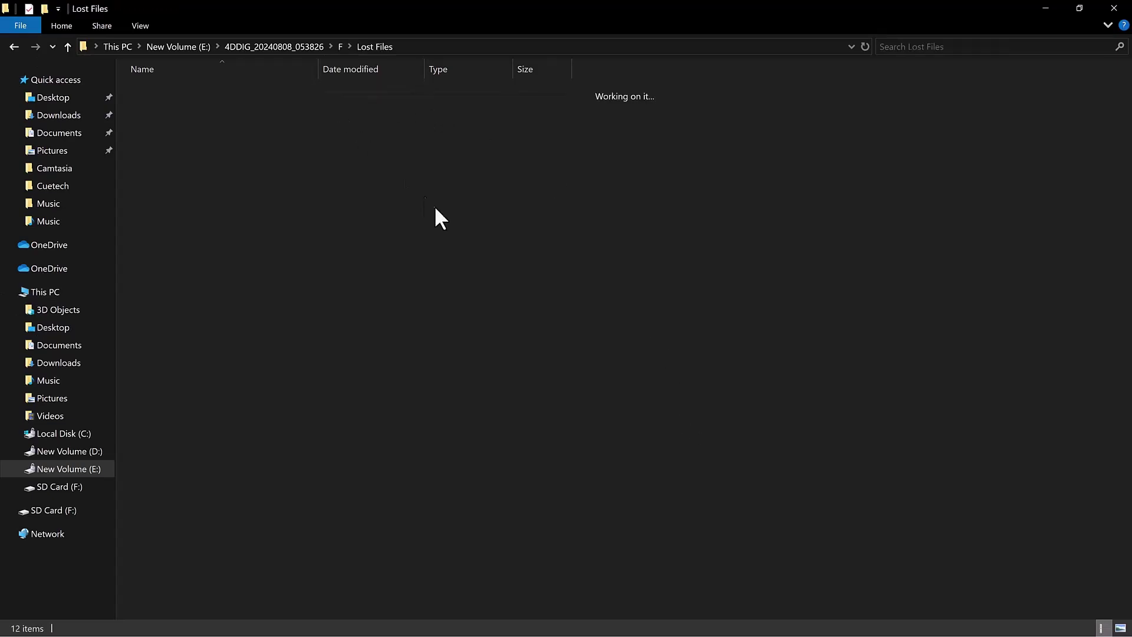